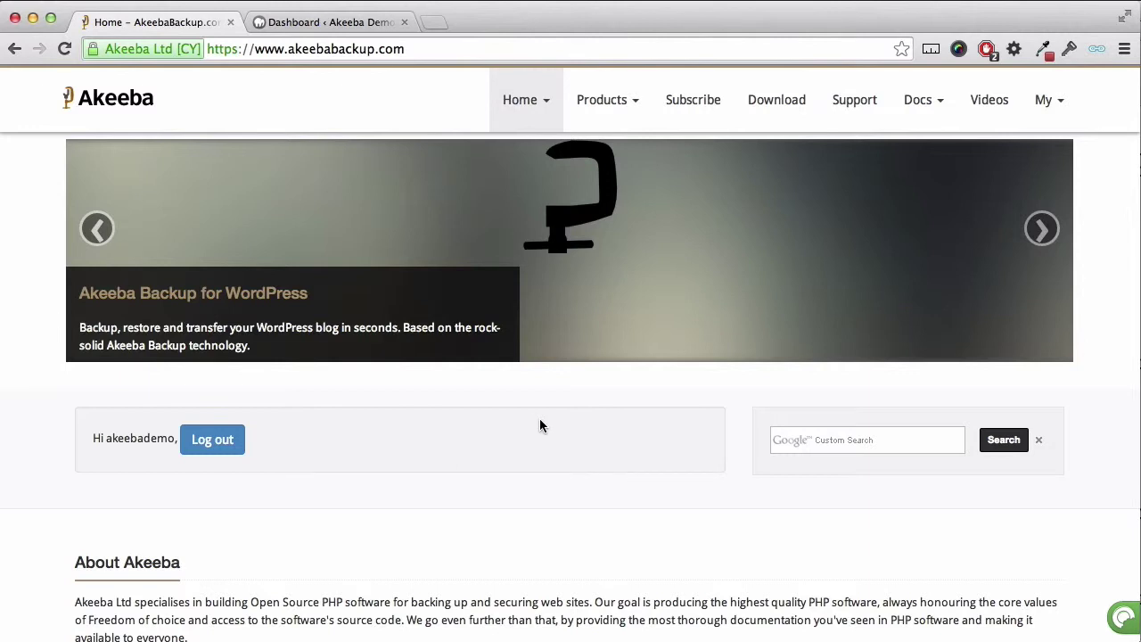
Download the Akeeba Backup Professional 1.1.0 package for WordPress and save the zip in the downloads folder.
click(774, 105)
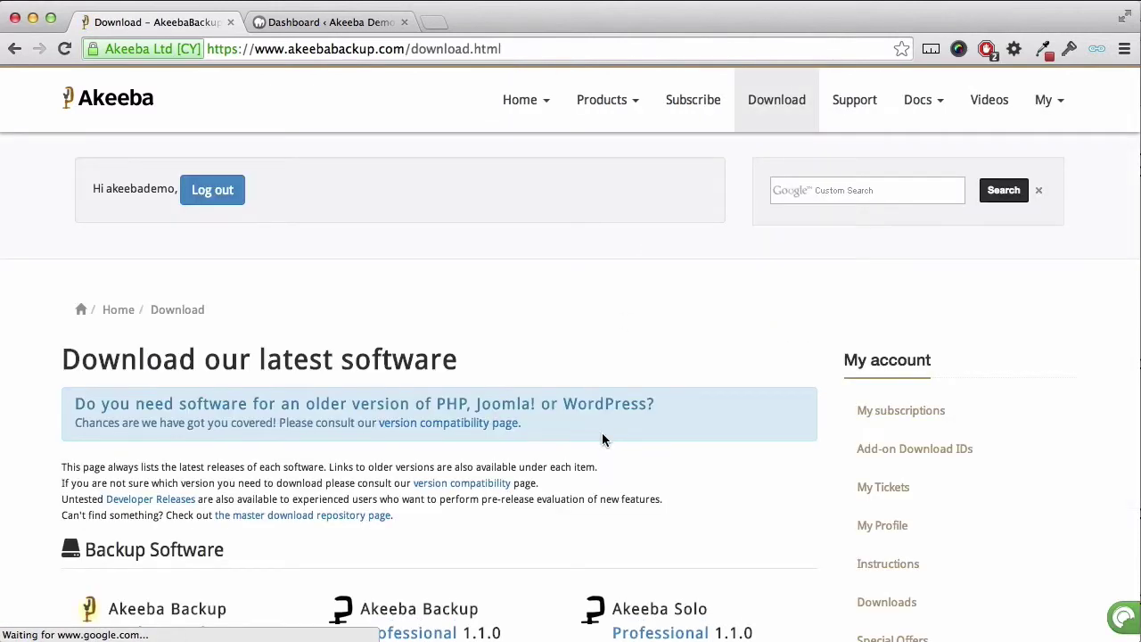
scroll(601, 435, down, 3)
scroll(602, 435, down, 3)
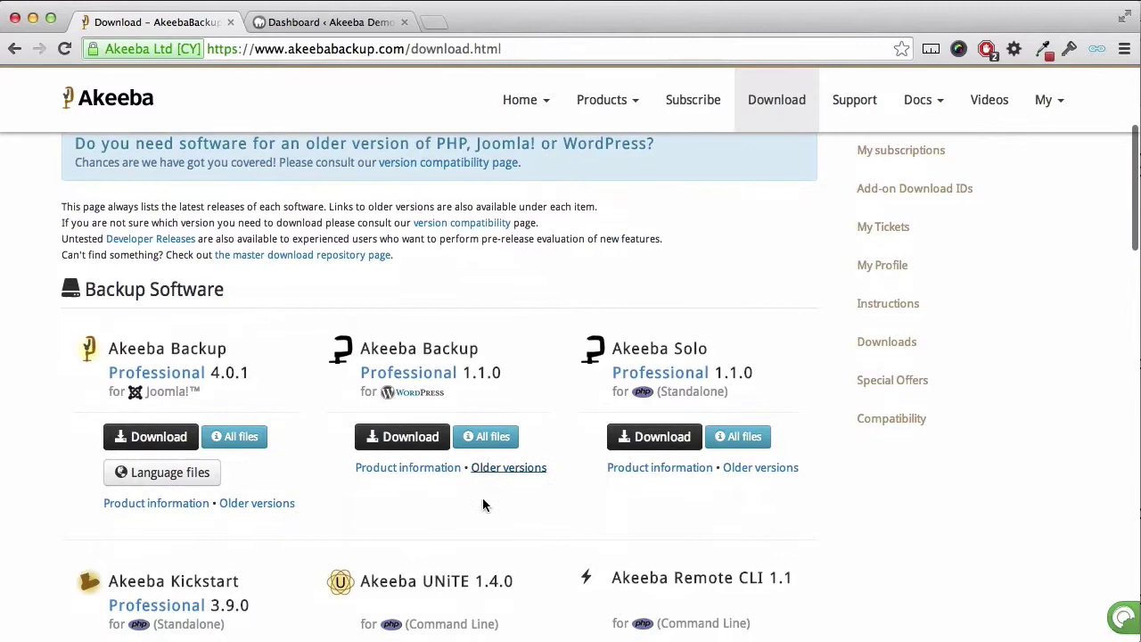
click(419, 443)
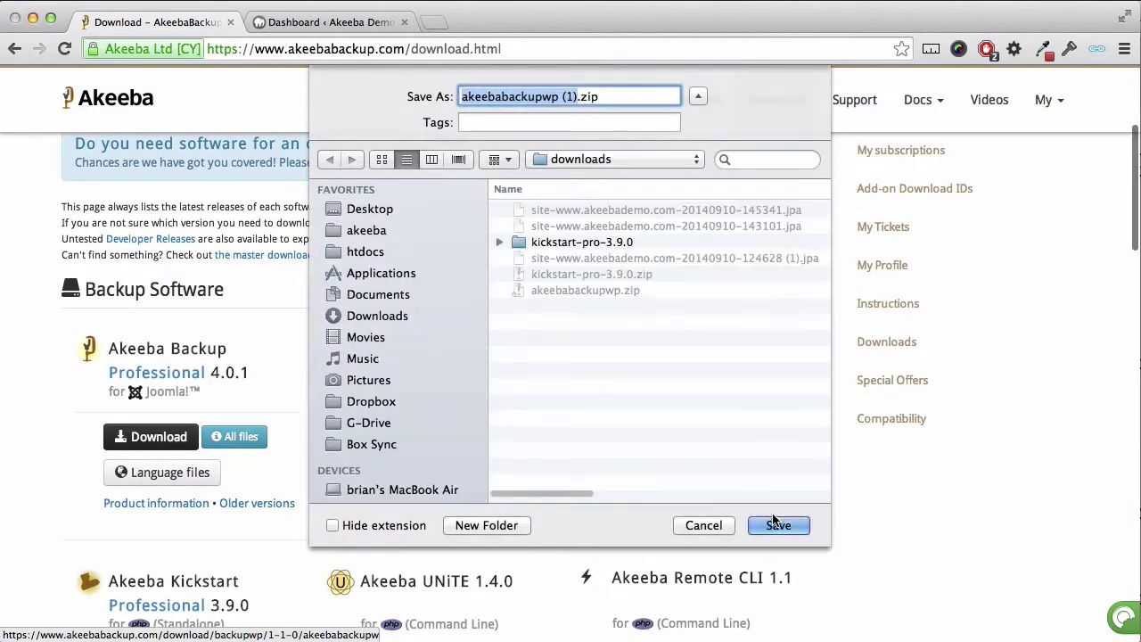
click(780, 525)
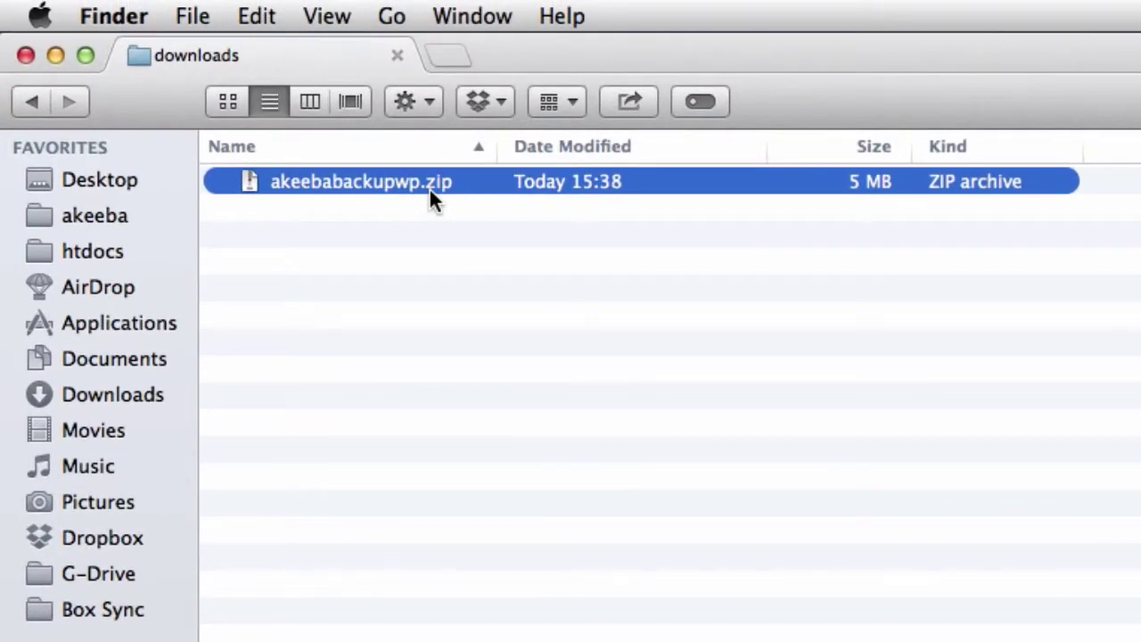
In Finder, extract akeebabackupwp.zip and expand the resulting akeebabackupwp folder to show its contents.
click(429, 187)
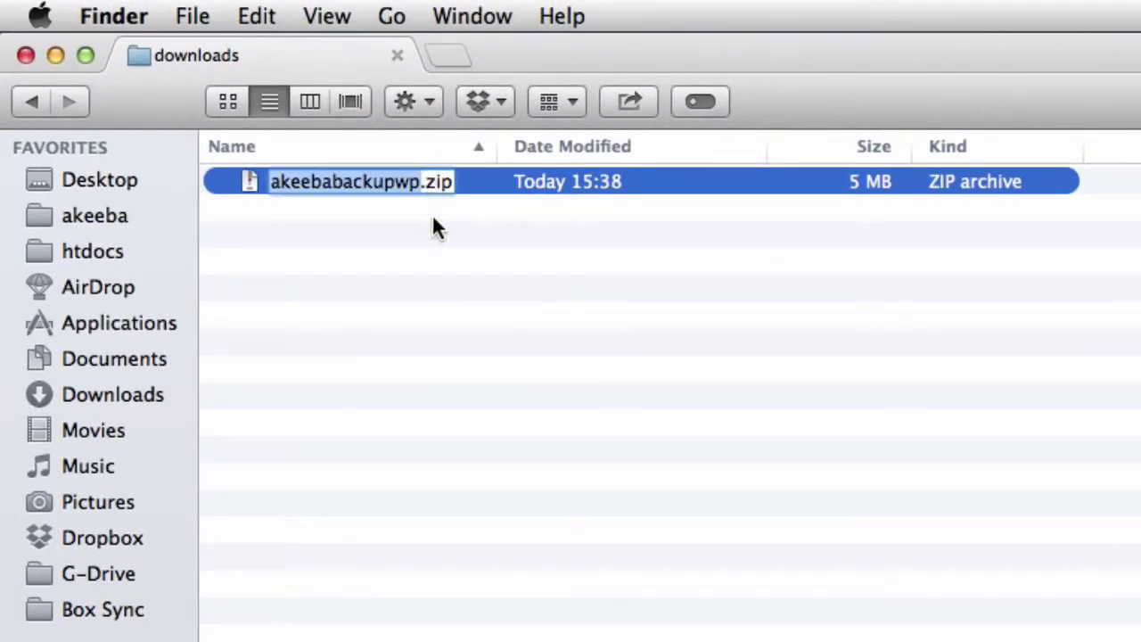
key(Escape)
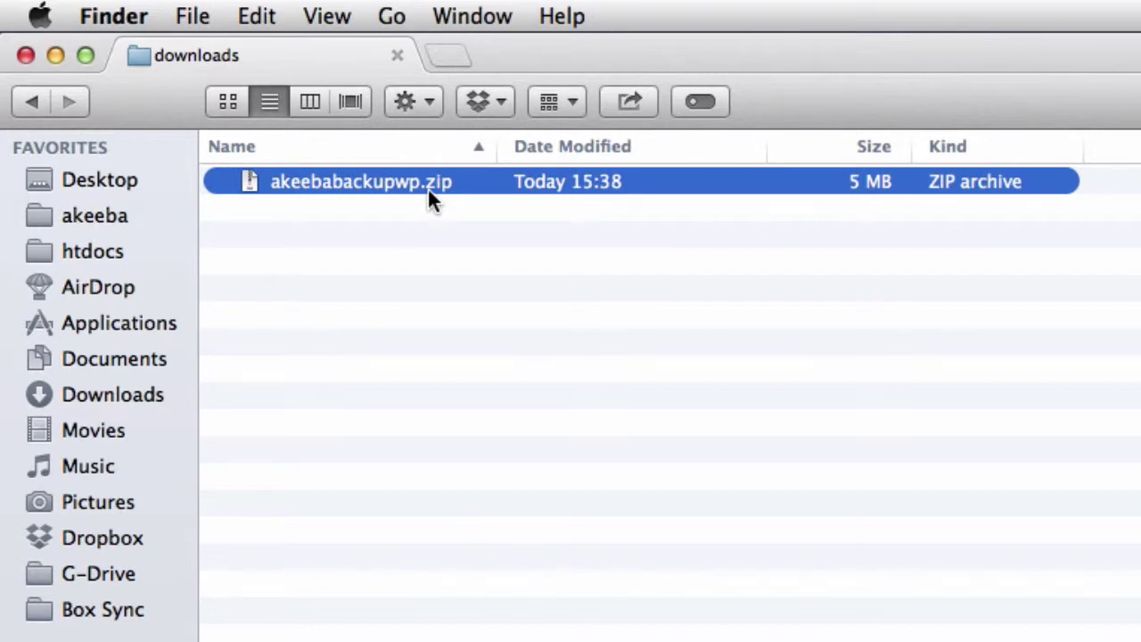
double_click(427, 186)
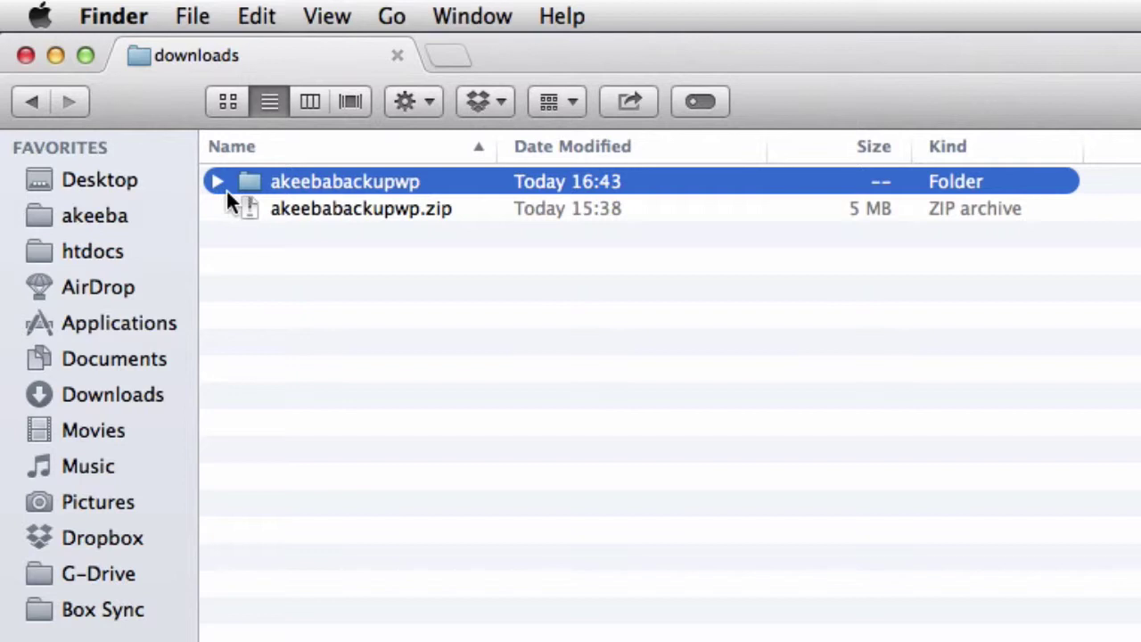
click(216, 181)
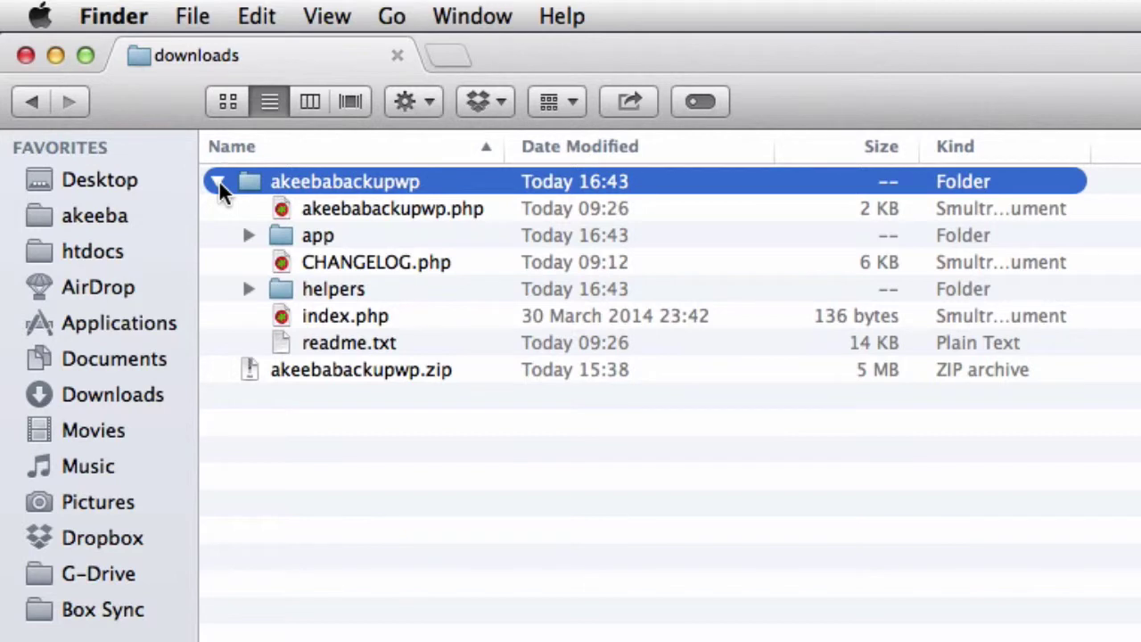
Switch to FileZilla and connect to the saved AkeebaDemo site.
key(super+Tab)
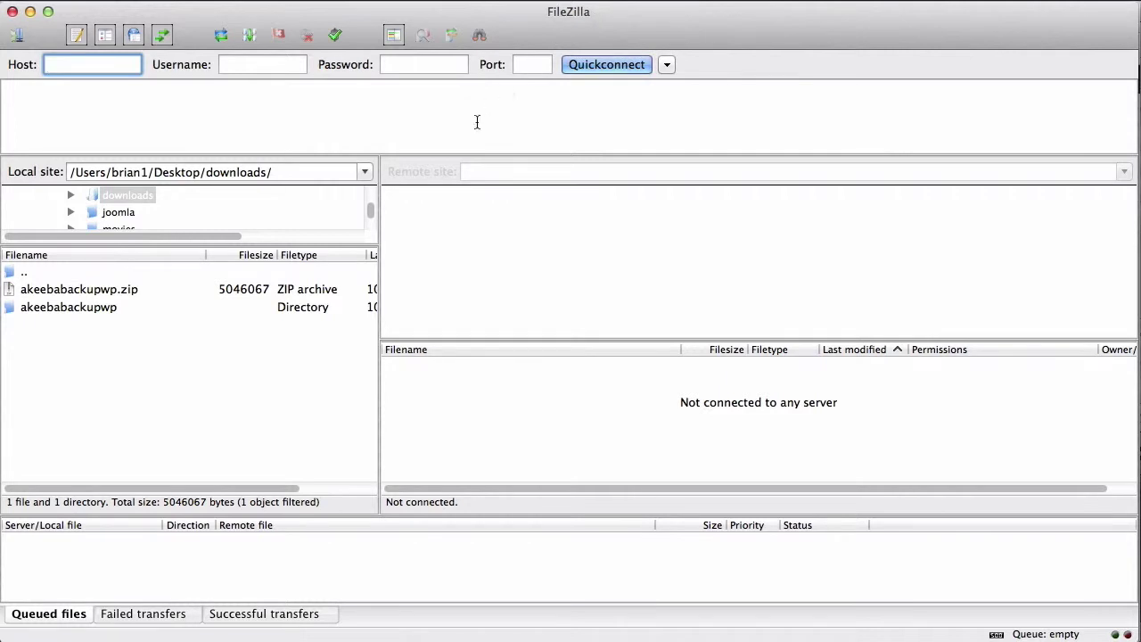
click(16, 35)
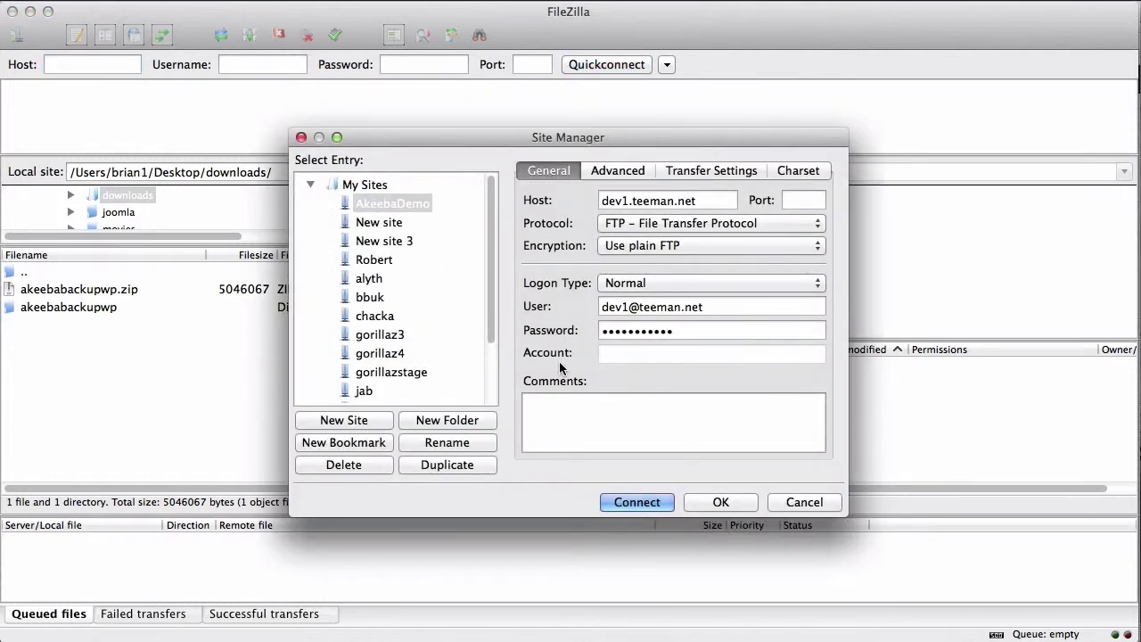
click(628, 503)
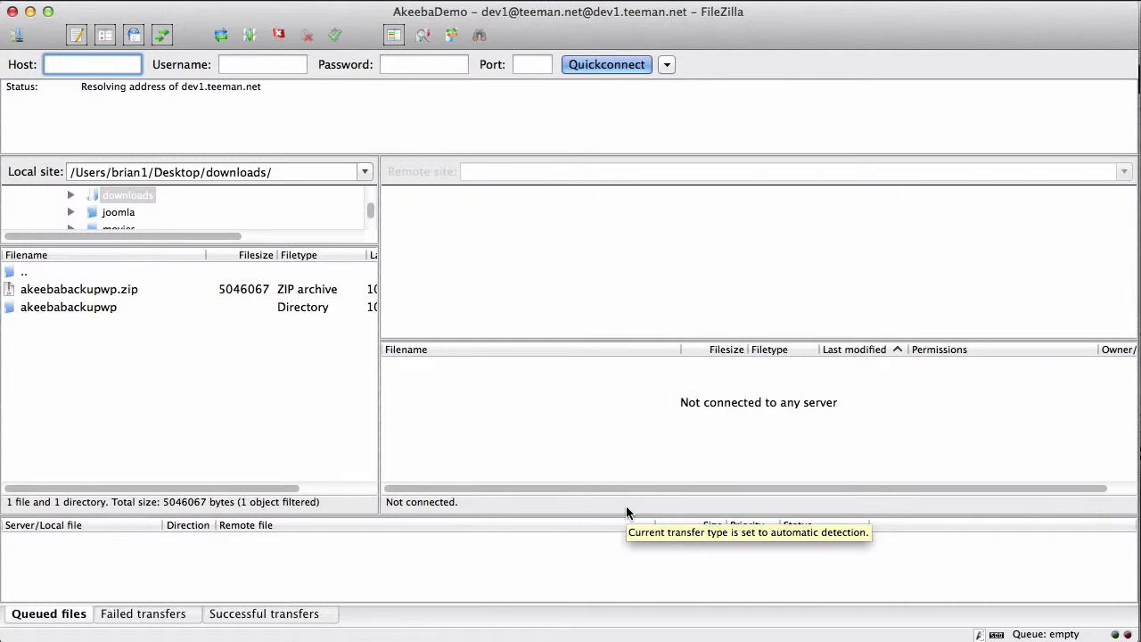
Open the remote folder /www/wp-content/plugins on the connected server.
click(428, 383)
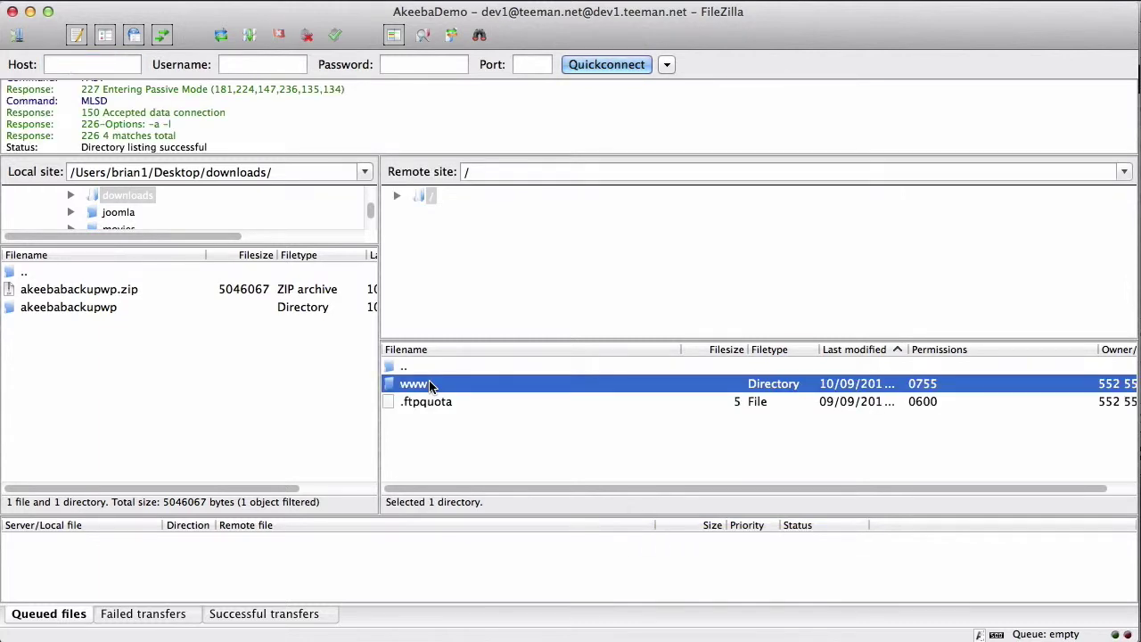
double_click(428, 384)
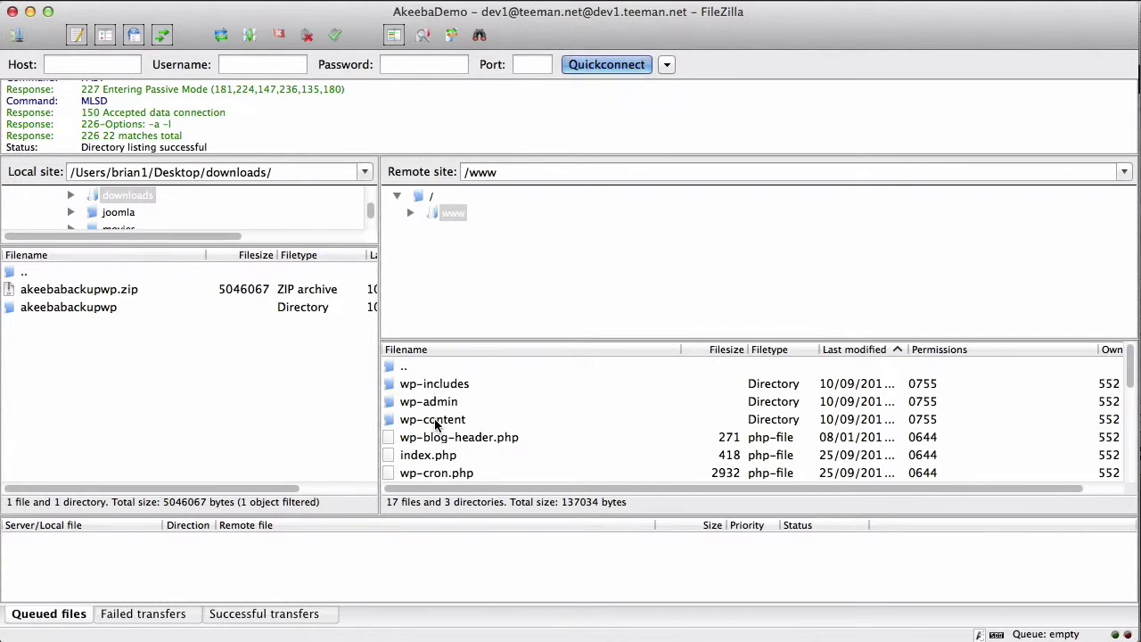
double_click(437, 420)
click(423, 455)
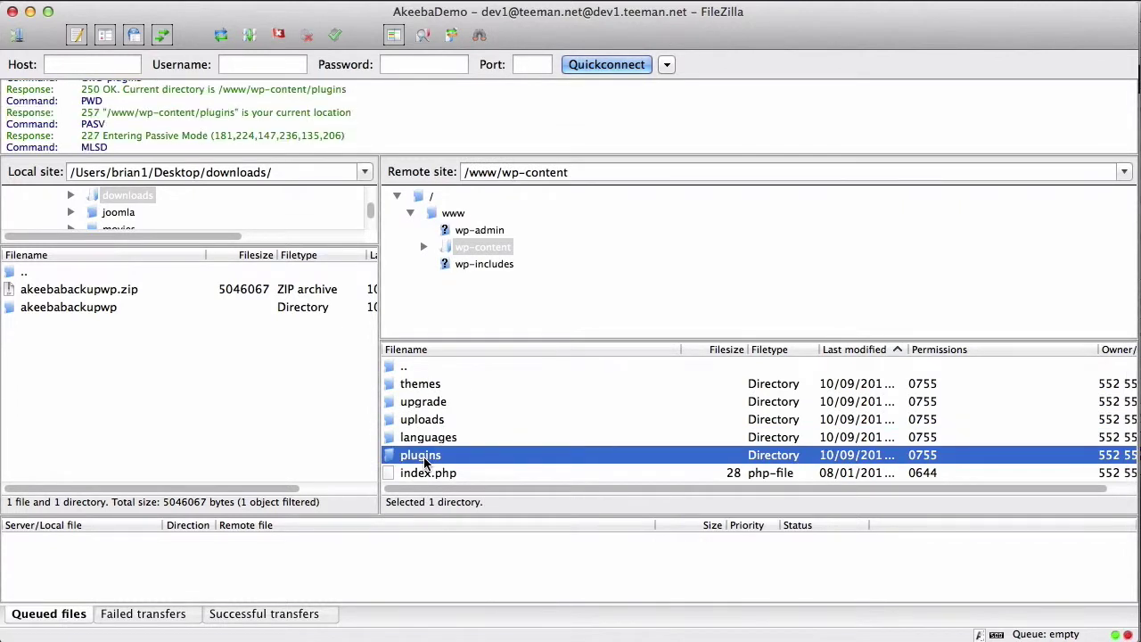
double_click(424, 456)
Rename the remote akeebabackupcore folder in the plugins directory as akeebabackup.
click(460, 386)
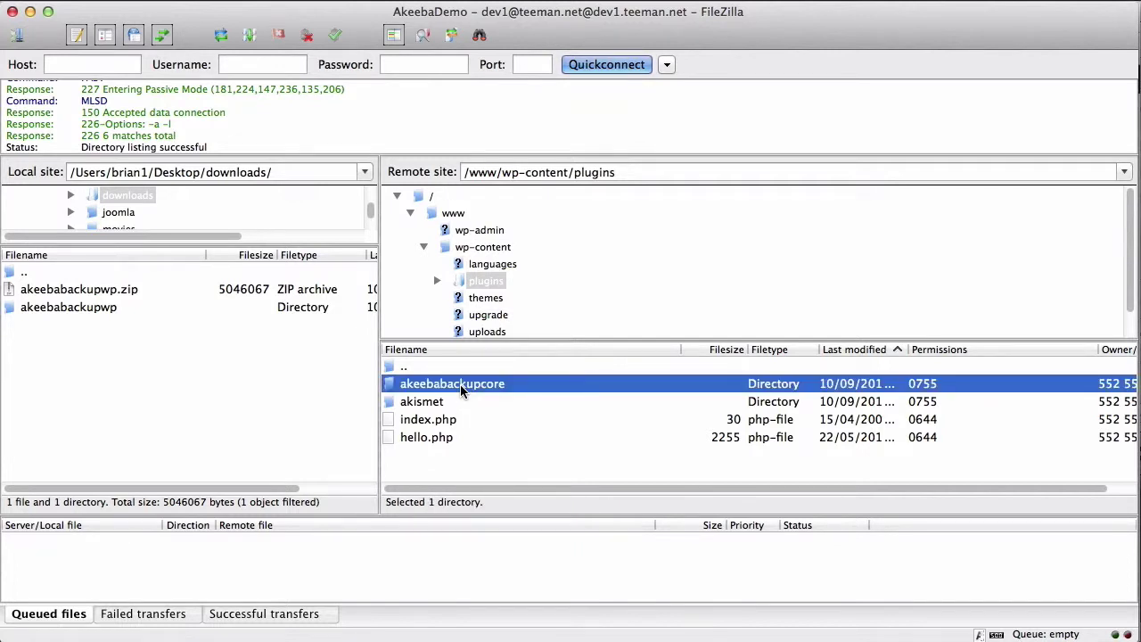
right_click(460, 384)
click(481, 557)
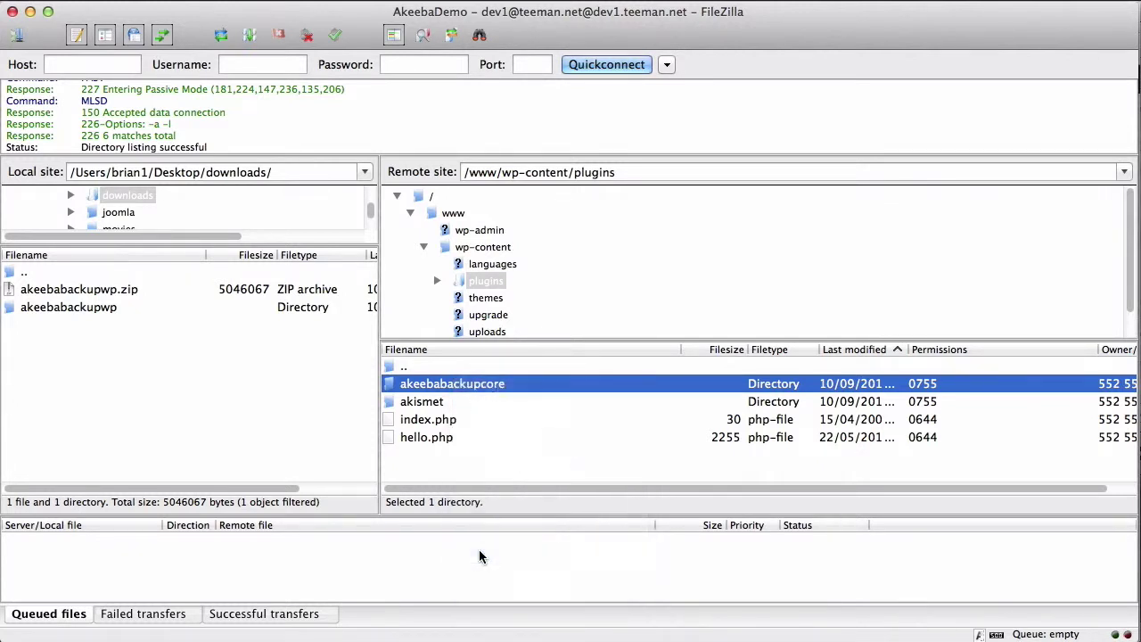
key(BackSpace)
key(BackSpace)
key(BackSpace)
key(BackSpace)
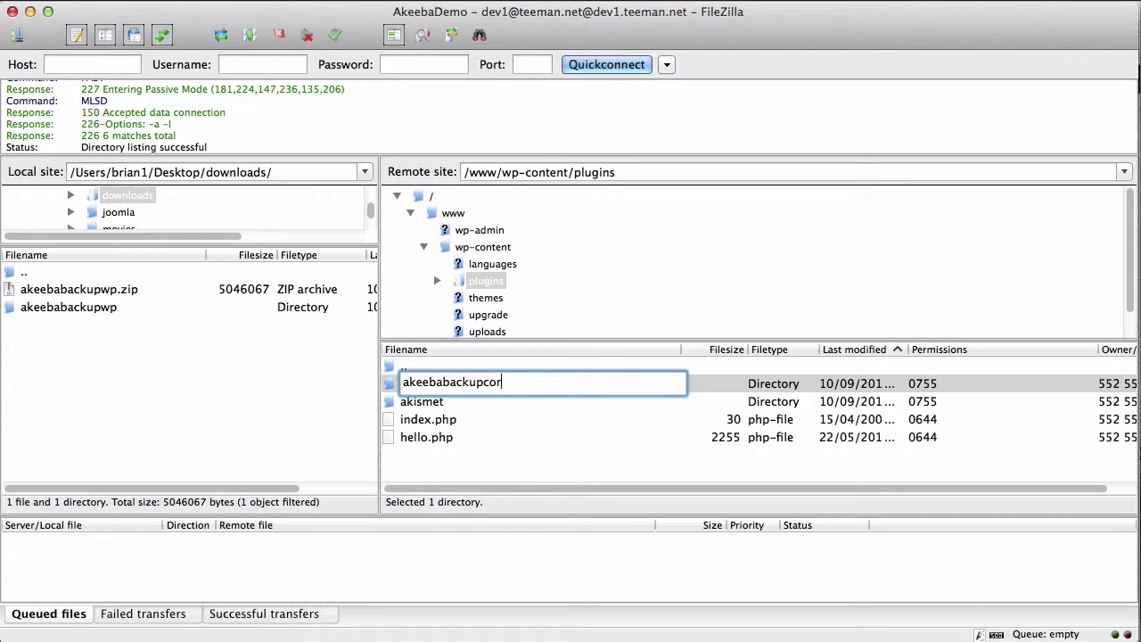
key(Return)
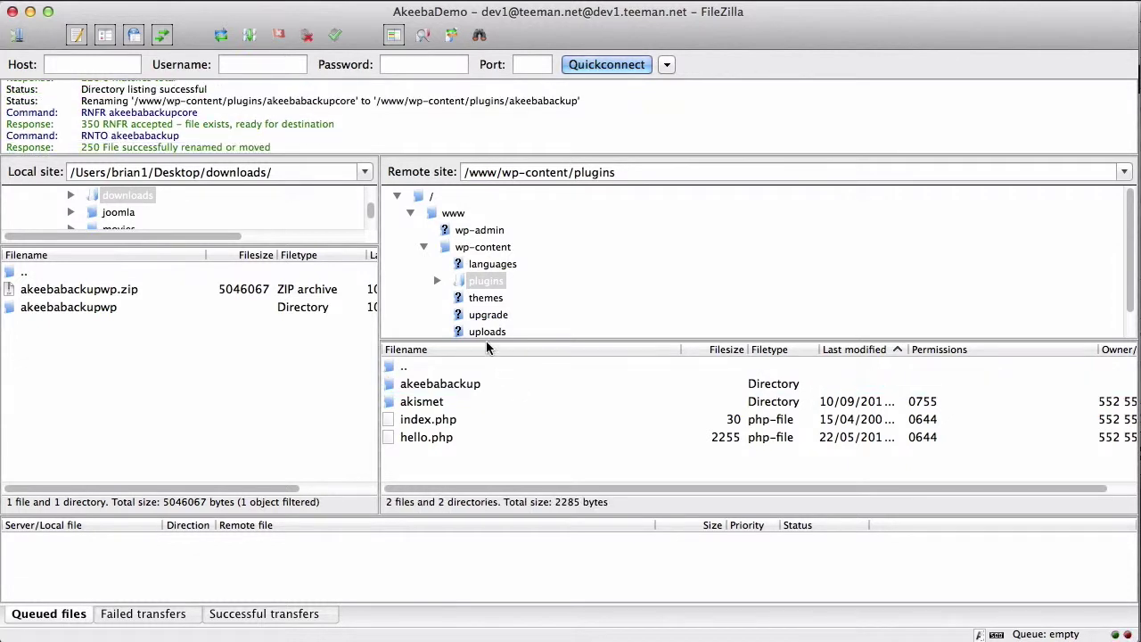
Upload all contents of the local akeebabackupwp folder into the remote akeebabackup folder, always overwriting existing files.
double_click(474, 385)
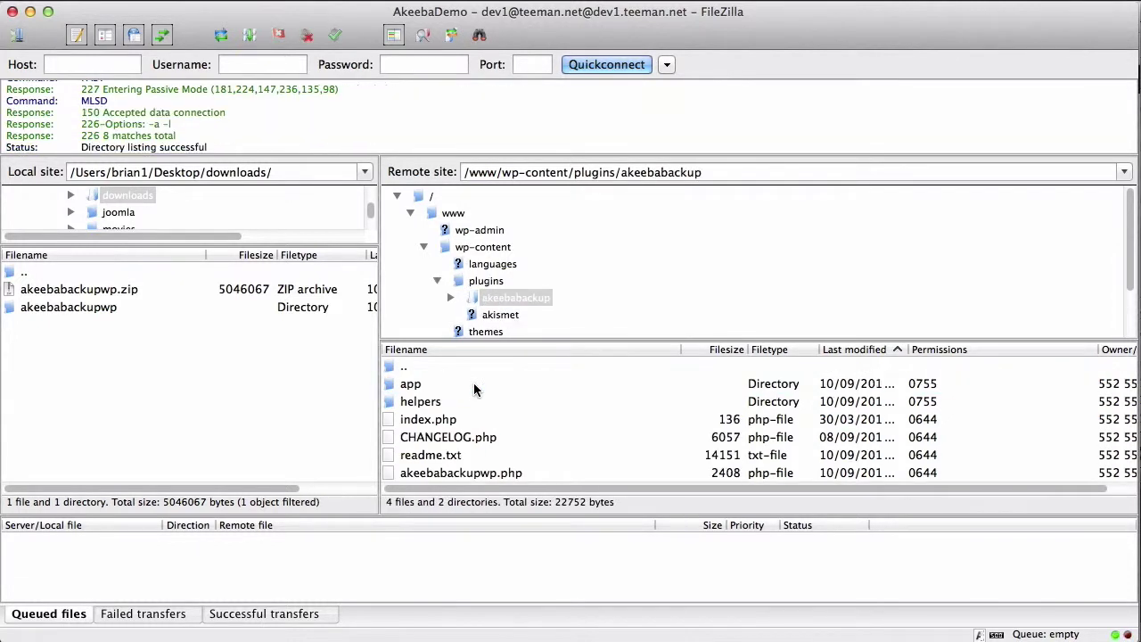
double_click(74, 307)
click(65, 291)
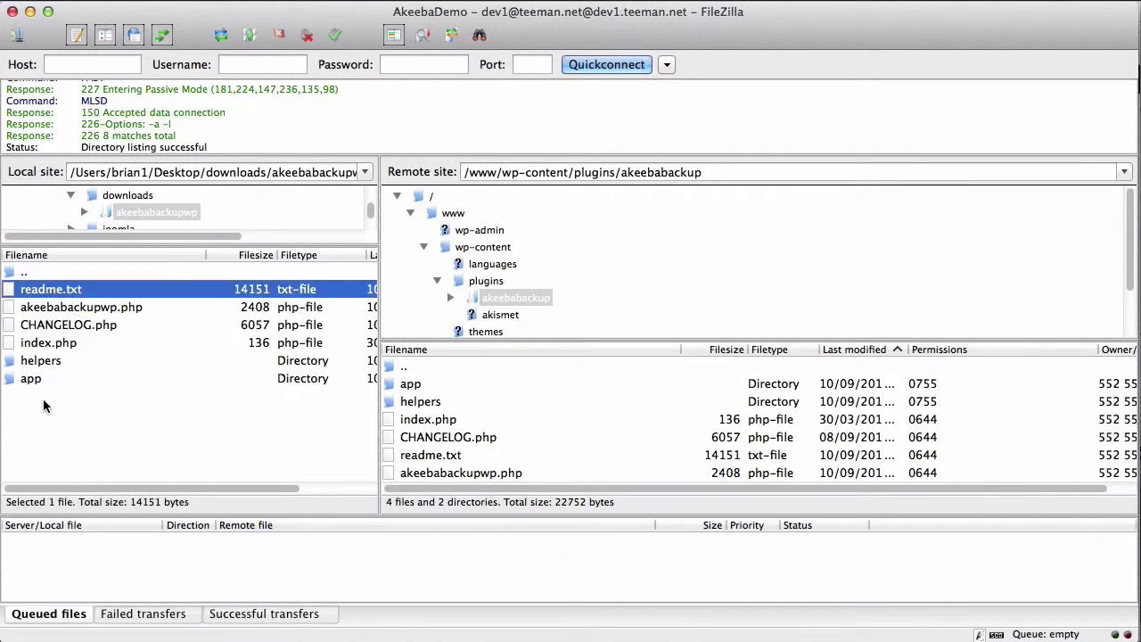
shift+click(30, 379)
drag(32, 375, 489, 437)
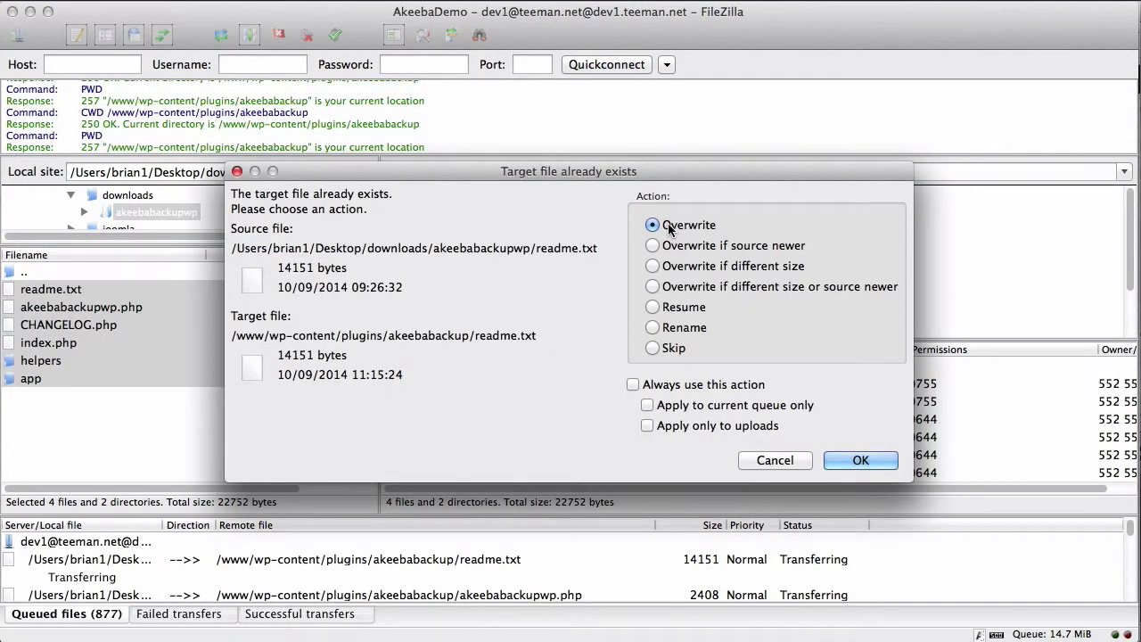
click(628, 391)
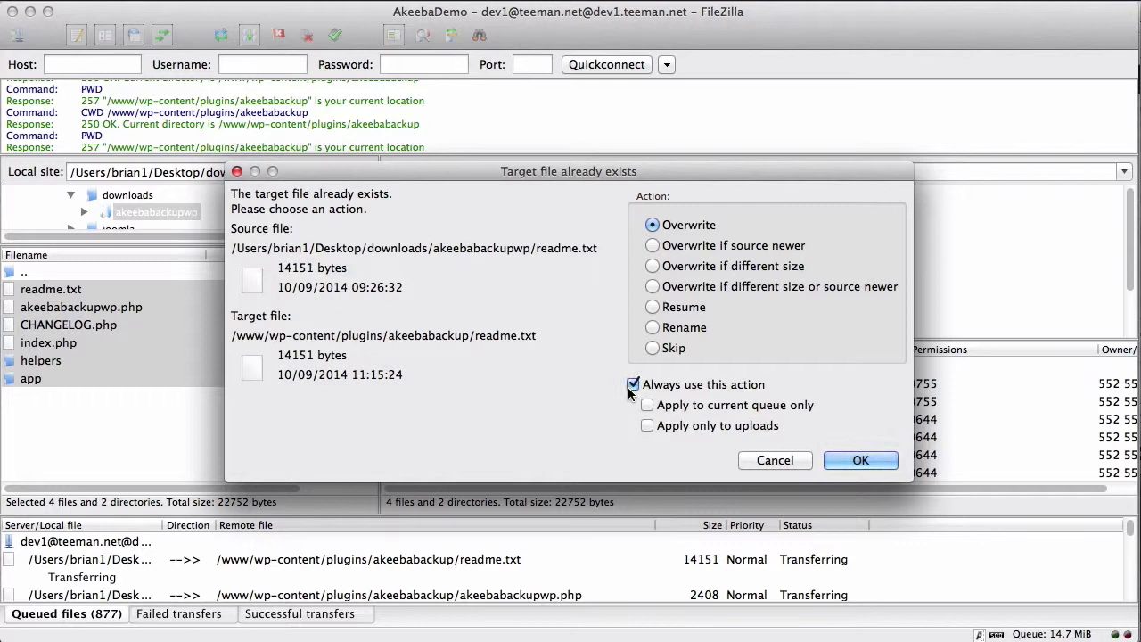
click(856, 460)
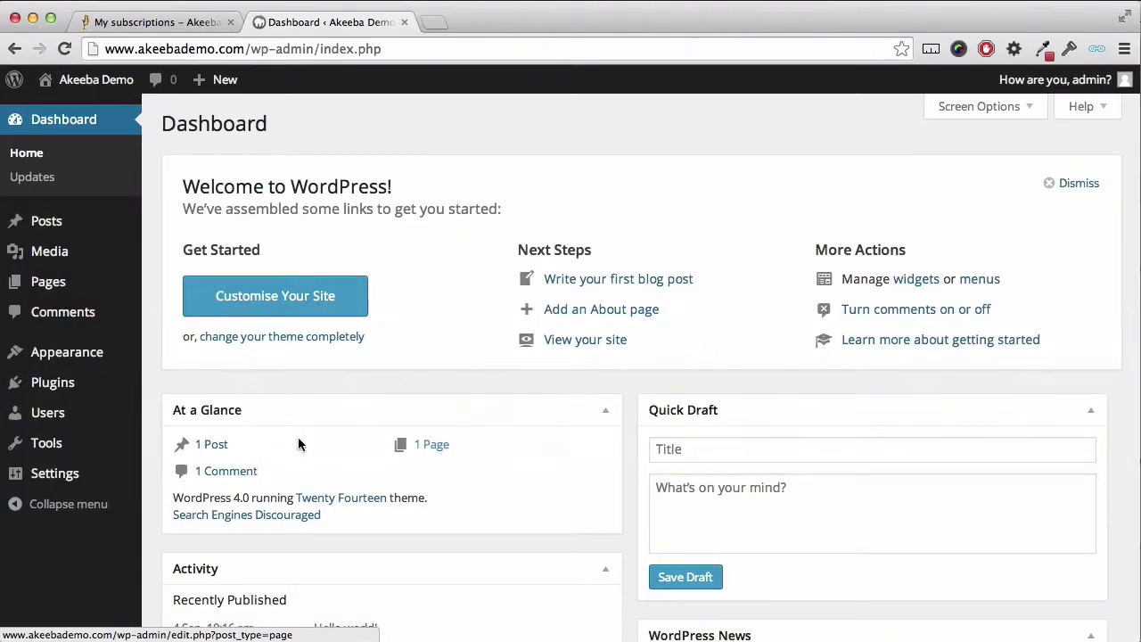
In the browser's WordPress dashboard, activate the Akeeba Backup Professional plugin, then open its control page with the admin menu collapsed.
mouse_move(88, 398)
click(173, 388)
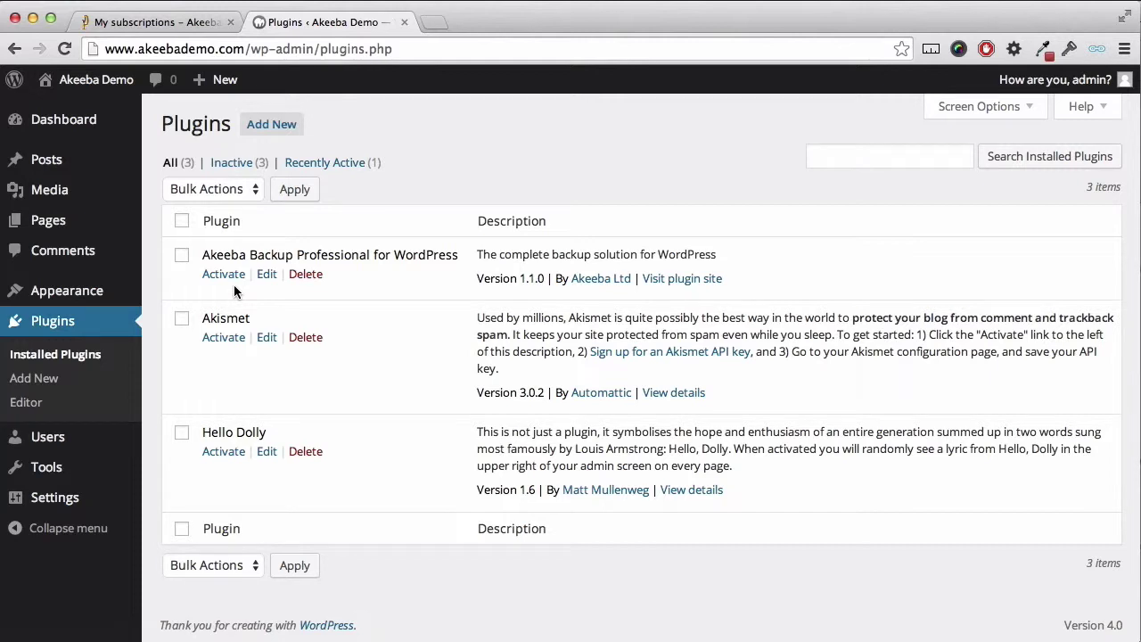
click(229, 278)
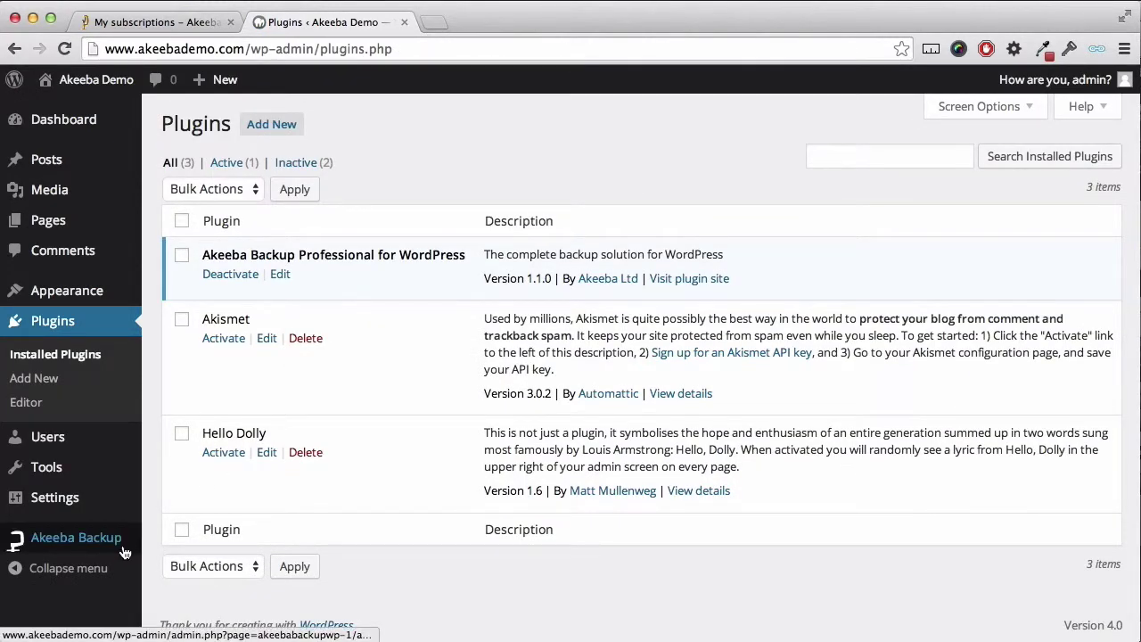
click(125, 552)
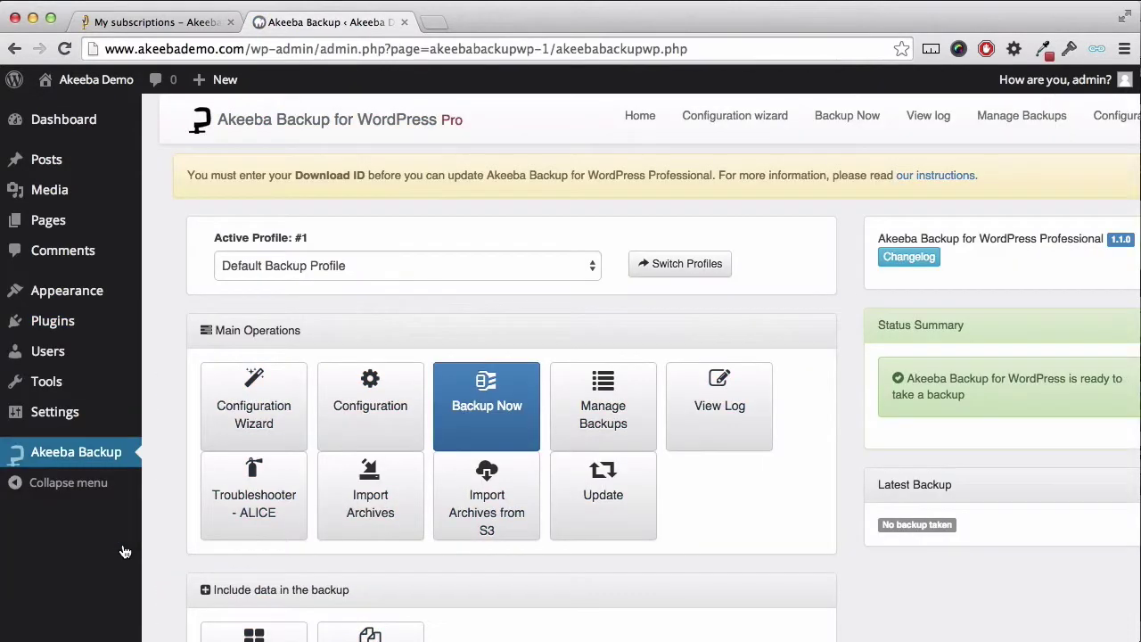
click(100, 484)
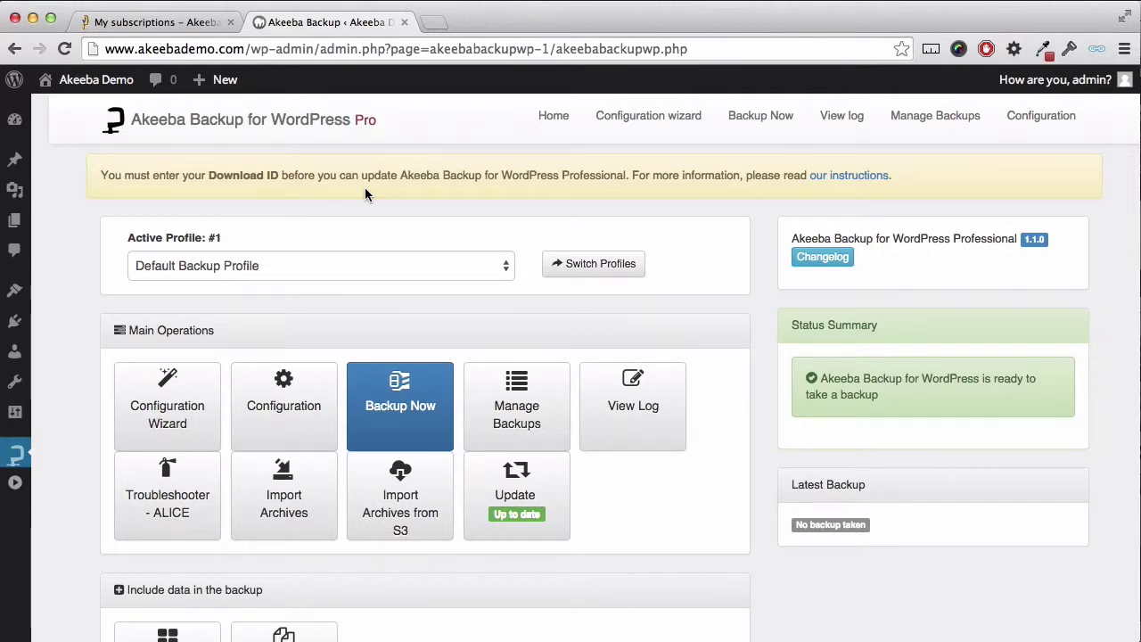
Copy the Download ID from the My Subscriptions page of the Akeeba website.
click(179, 21)
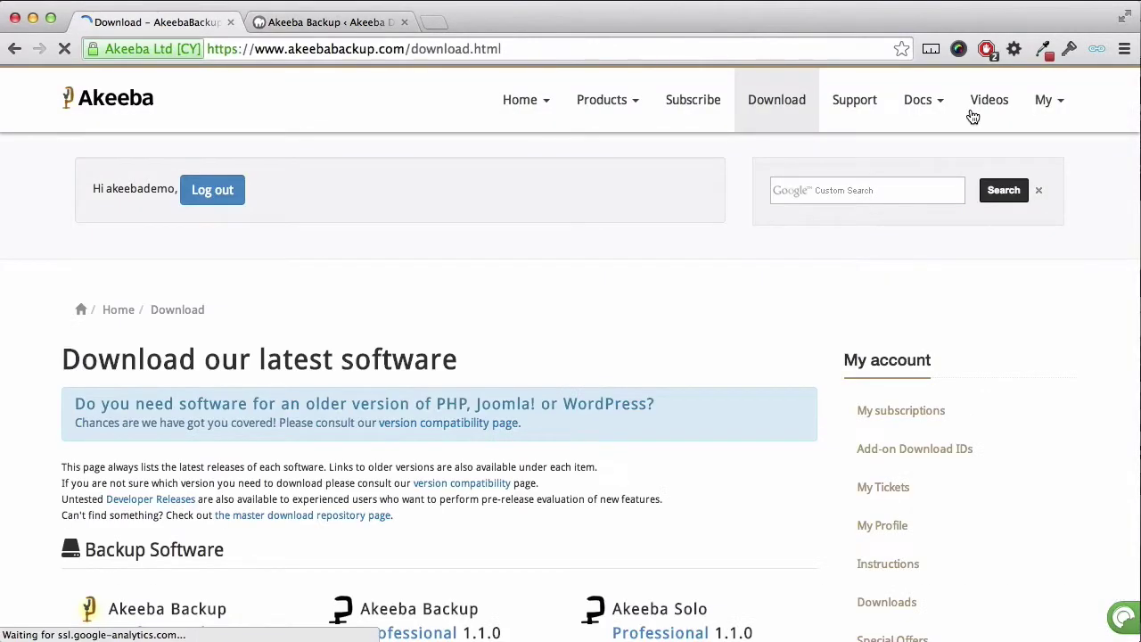
mouse_move(1042, 98)
click(1016, 172)
scroll(619, 324, down, 4)
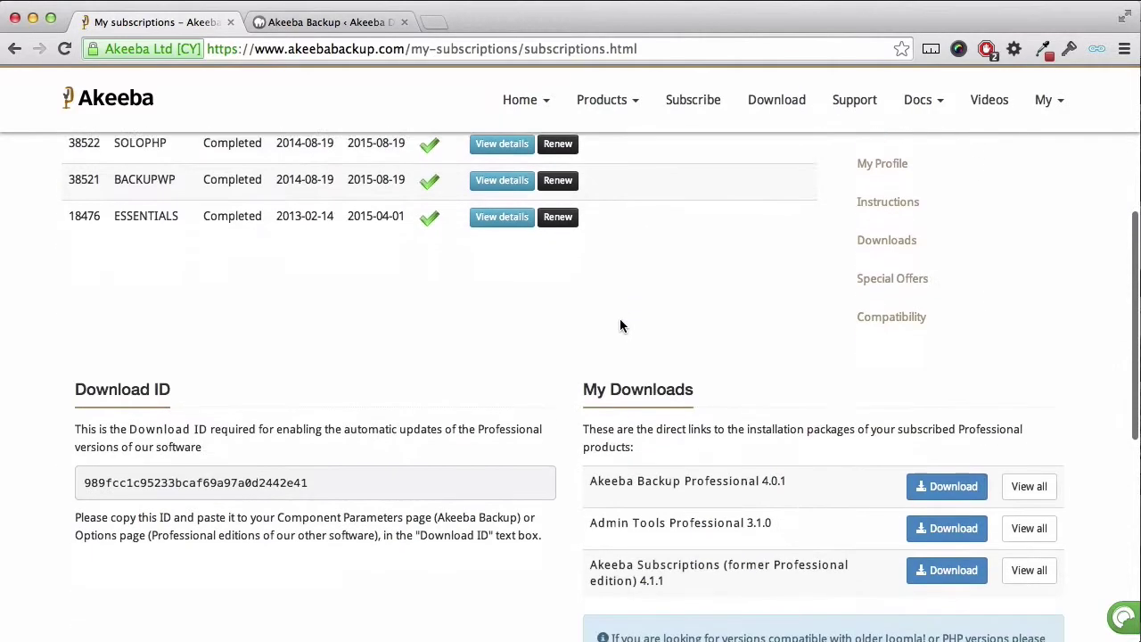
scroll(620, 325, down, 3)
drag(307, 352, 87, 354)
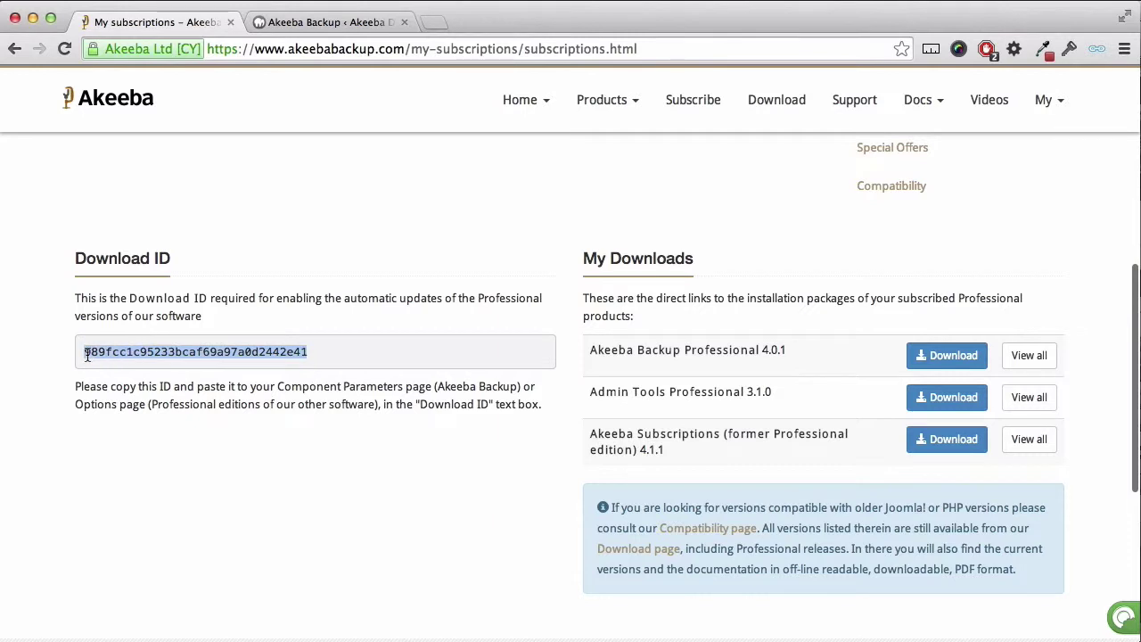
right_click(88, 354)
click(95, 361)
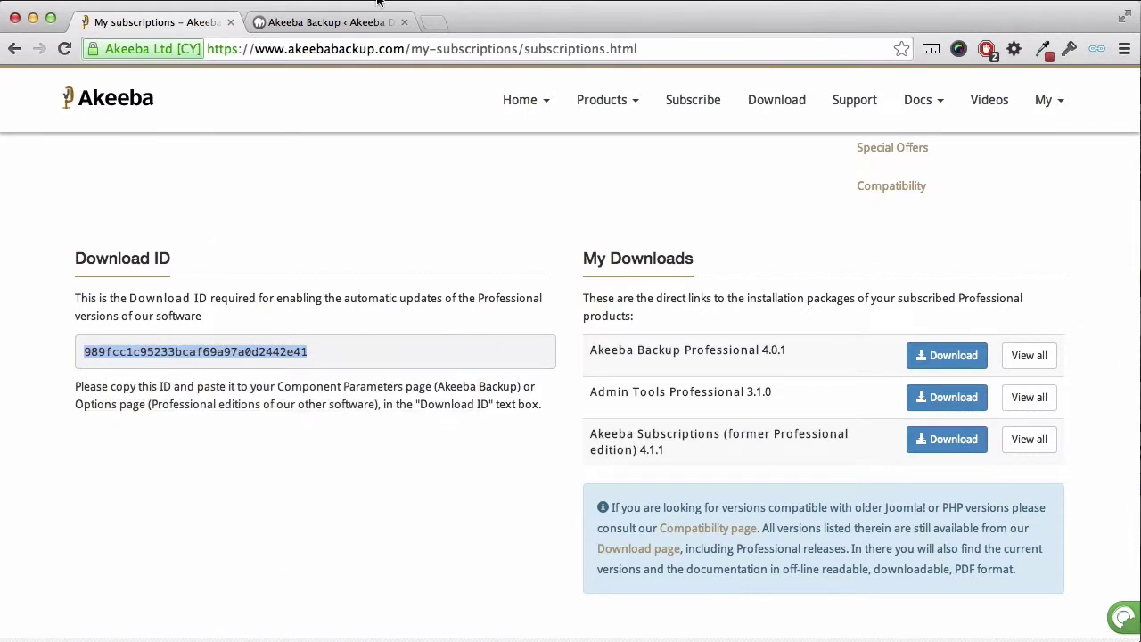
Paste the Download ID into Akeeba Backup's update settings in System Configuration, then save and close.
click(332, 23)
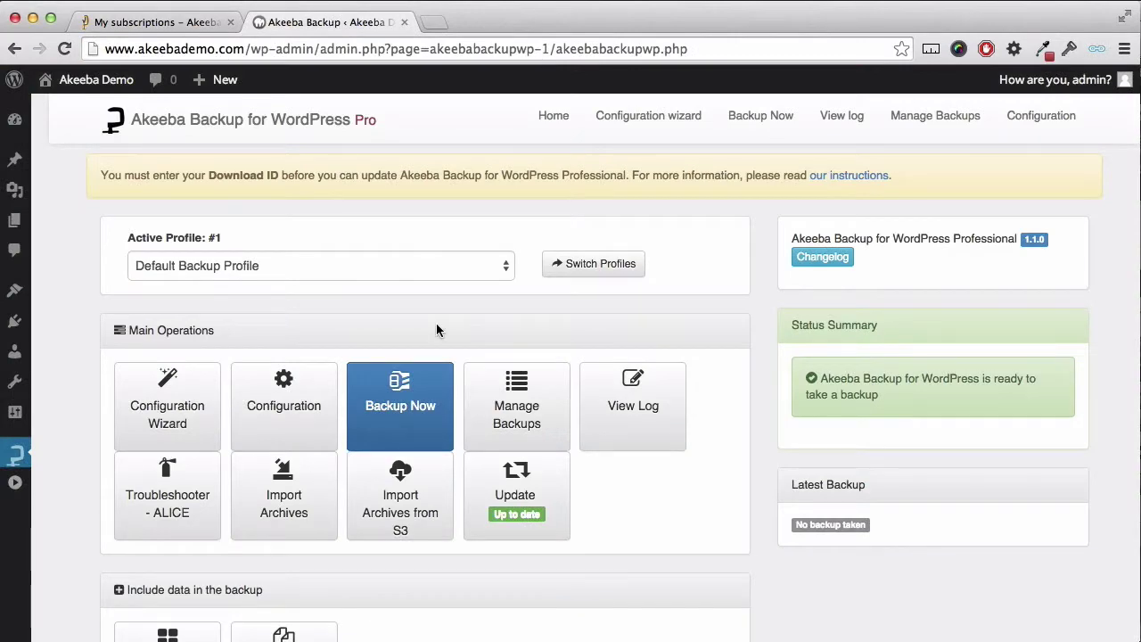
scroll(437, 328, down, 10)
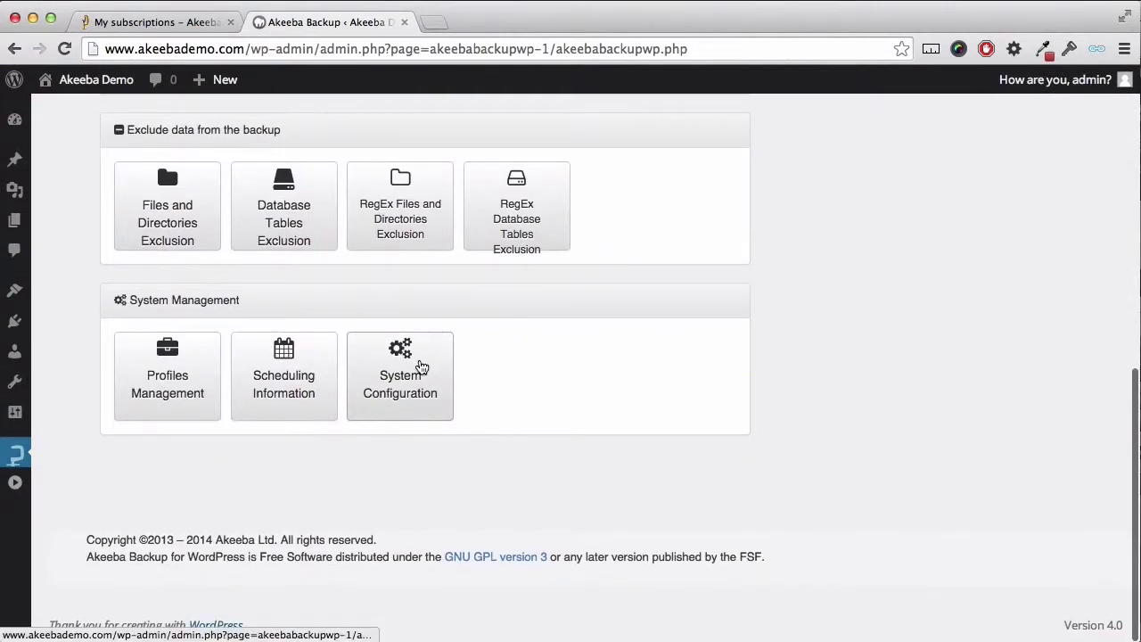
click(421, 367)
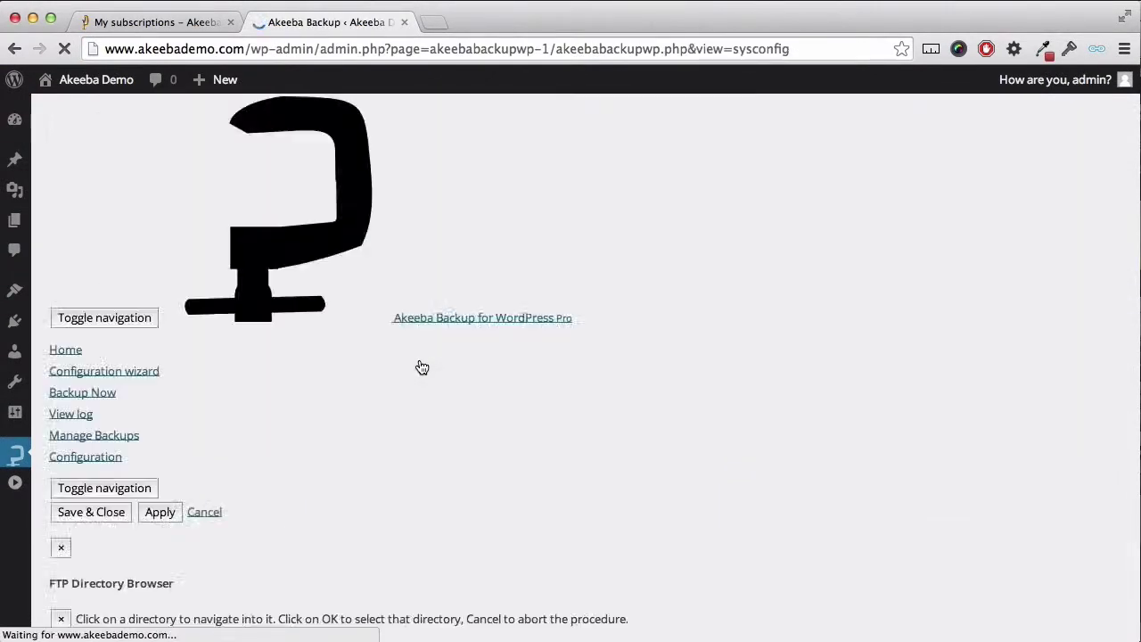
click(414, 276)
right_click(414, 276)
click(446, 363)
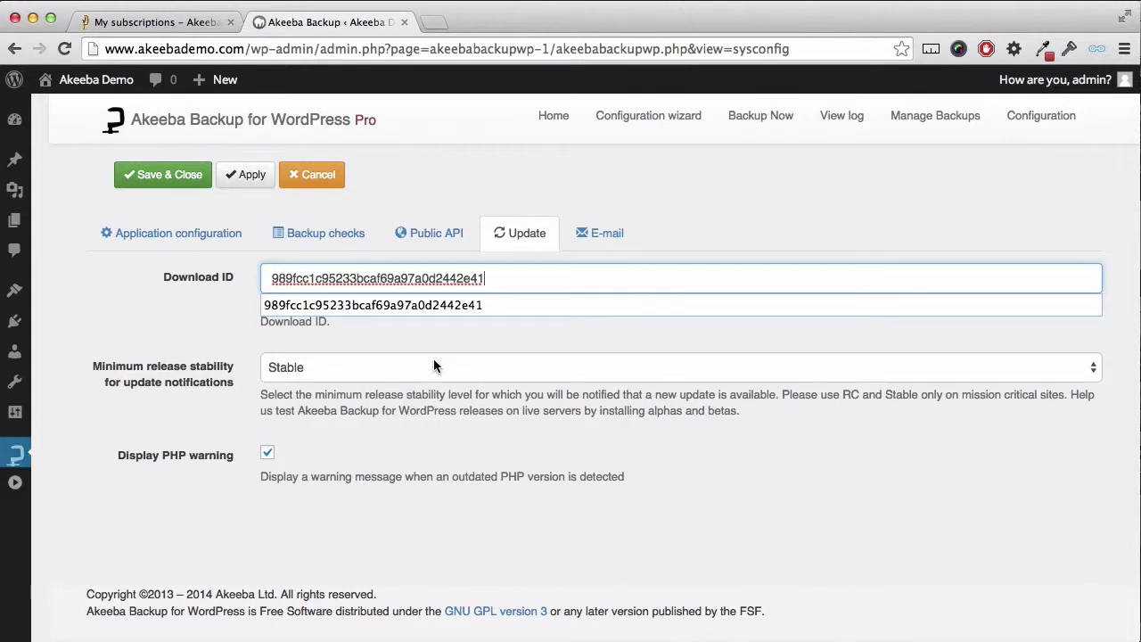
click(178, 178)
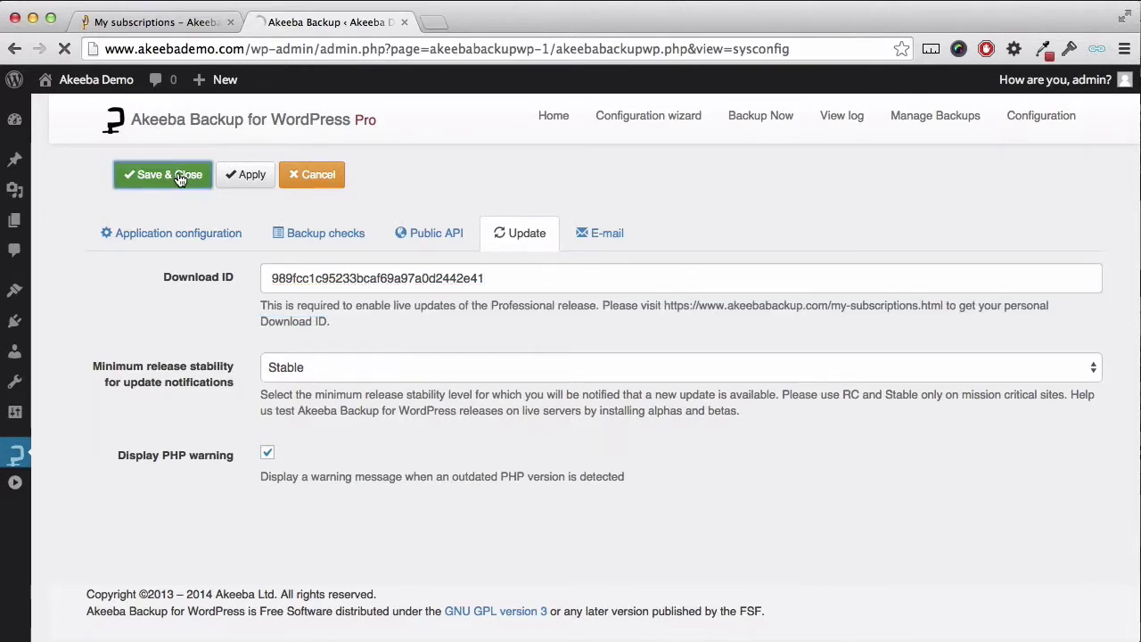